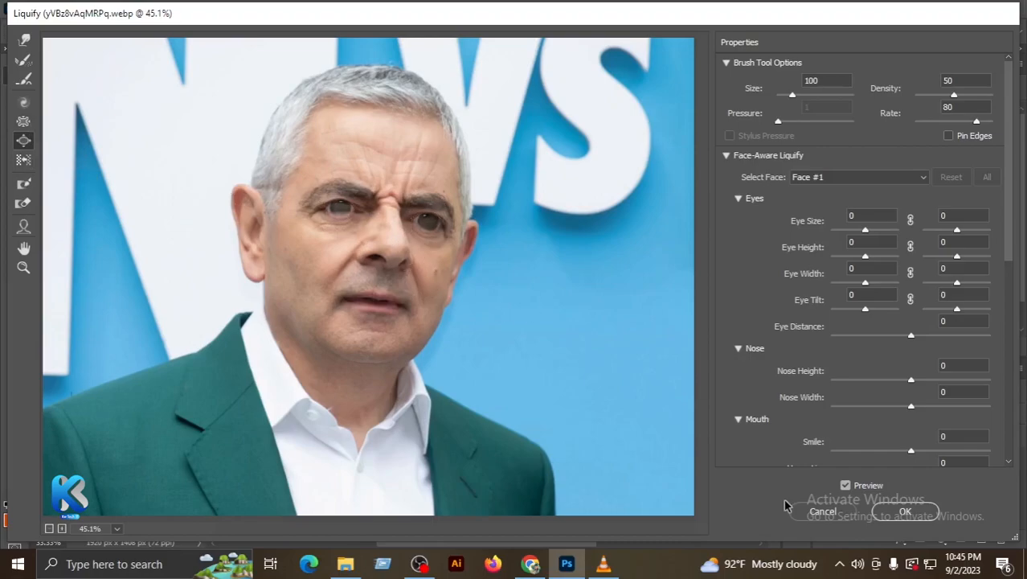
Step: Leave the Liquify filter and replace Layer 1 with a fresh duplicate of the Background layer
{"action": "left_click", "coordinate": [833, 524]}
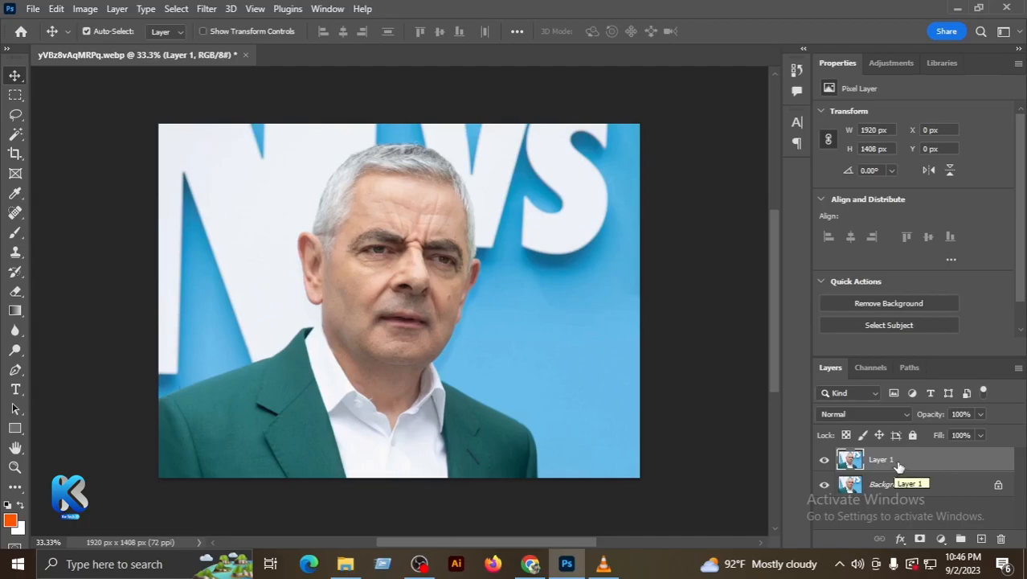
{"action": "key", "text": "Delete"}
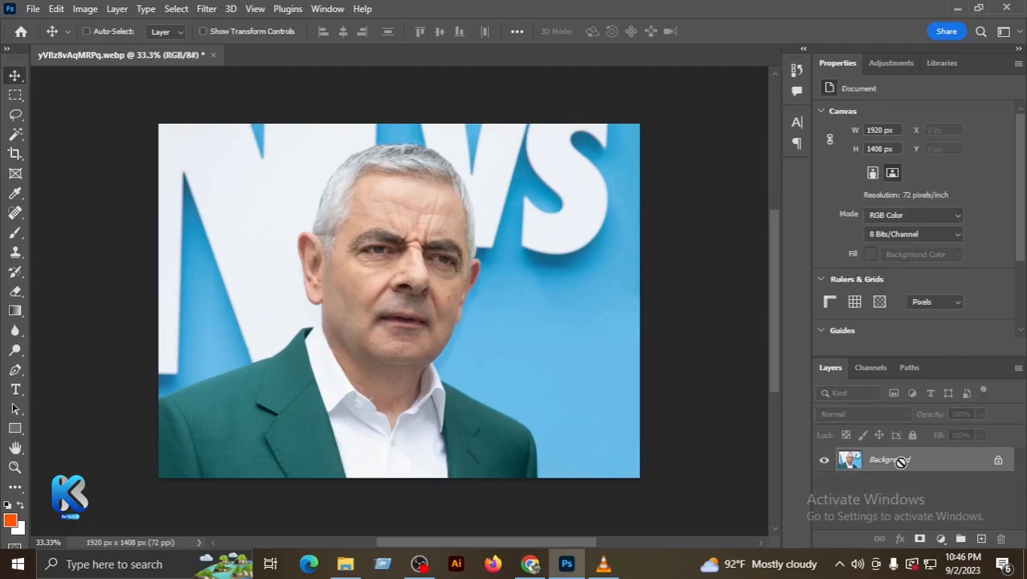
{"action": "key", "text": "ctrl+j"}
Step: Distort the eyes, nose and mouth on Layer 1 with Liquify's Push Left tool at size 100, apply the filter and undo it
{"action": "left_click", "coordinate": [206, 9]}
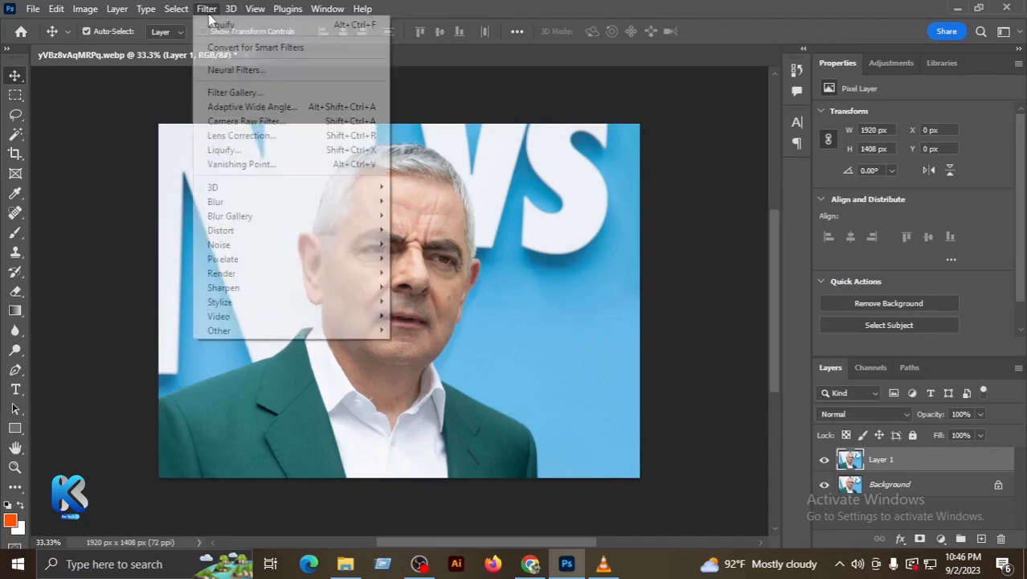
{"action": "left_click", "coordinate": [237, 152]}
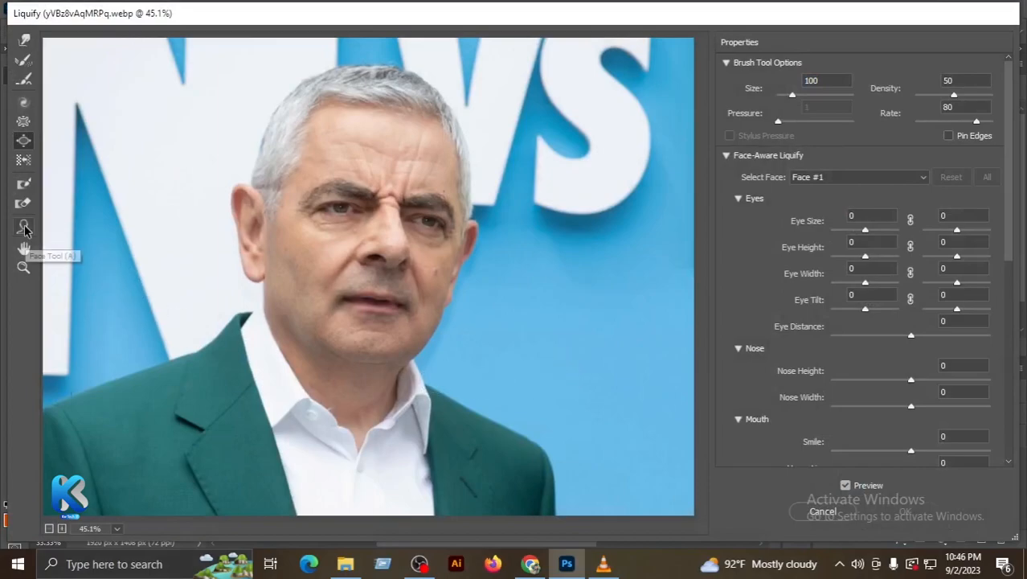
{"action": "left_click", "coordinate": [23, 122]}
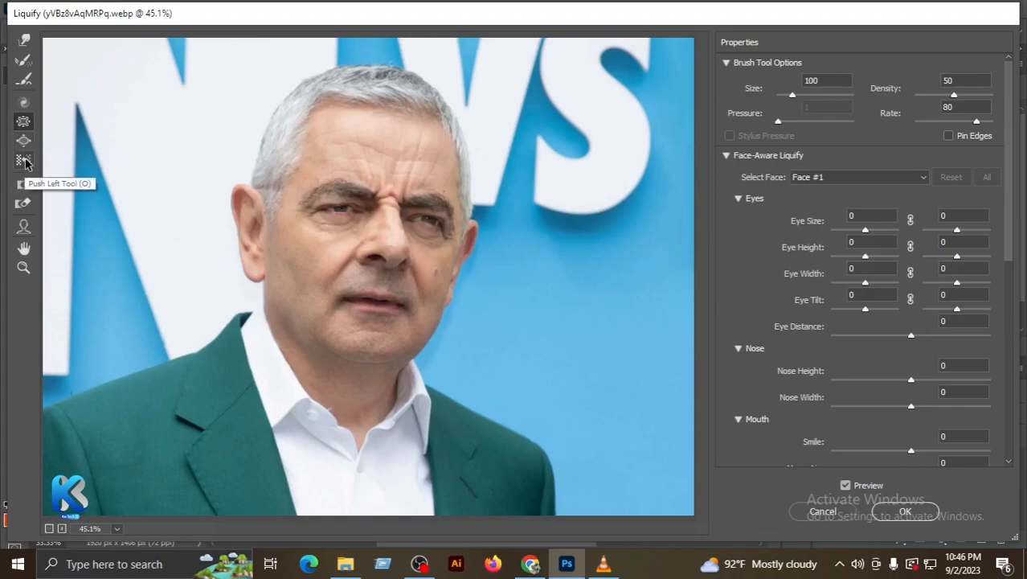
{"action": "left_click", "coordinate": [25, 163]}
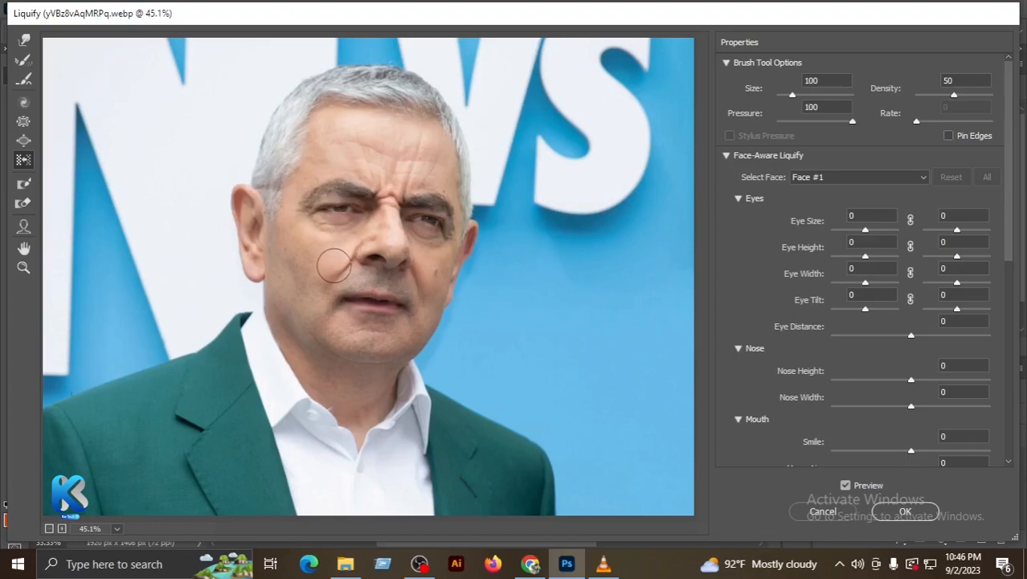
{"action": "left_click_drag", "start_coordinate": [337, 271], "coordinate": [337, 265]}
{"action": "mouse_move", "coordinate": [378, 239]}
{"action": "left_mouse_down"}
{"action": "mouse_move", "coordinate": [388, 177]}
{"action": "mouse_move", "coordinate": [319, 174]}
{"action": "left_mouse_up"}
{"action": "mouse_move", "coordinate": [370, 210]}
{"action": "left_mouse_down"}
{"action": "mouse_move", "coordinate": [419, 232]}
{"action": "mouse_move", "coordinate": [431, 204]}
{"action": "mouse_move", "coordinate": [394, 240]}
{"action": "mouse_move", "coordinate": [384, 219]}
{"action": "mouse_move", "coordinate": [328, 220]}
{"action": "left_mouse_up"}
{"action": "left_click_drag", "start_coordinate": [362, 287], "coordinate": [359, 304]}
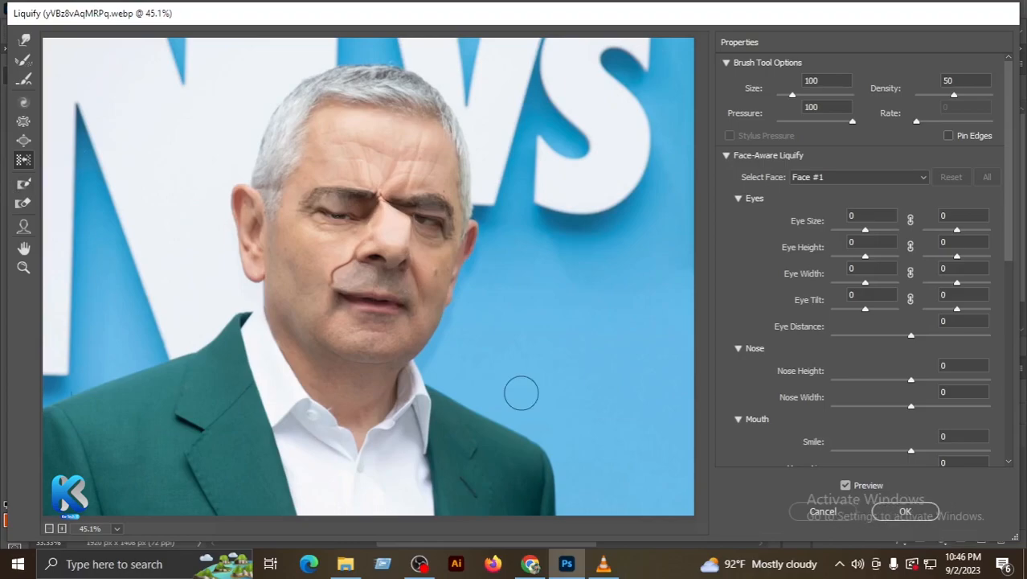
{"action": "left_click", "coordinate": [888, 514]}
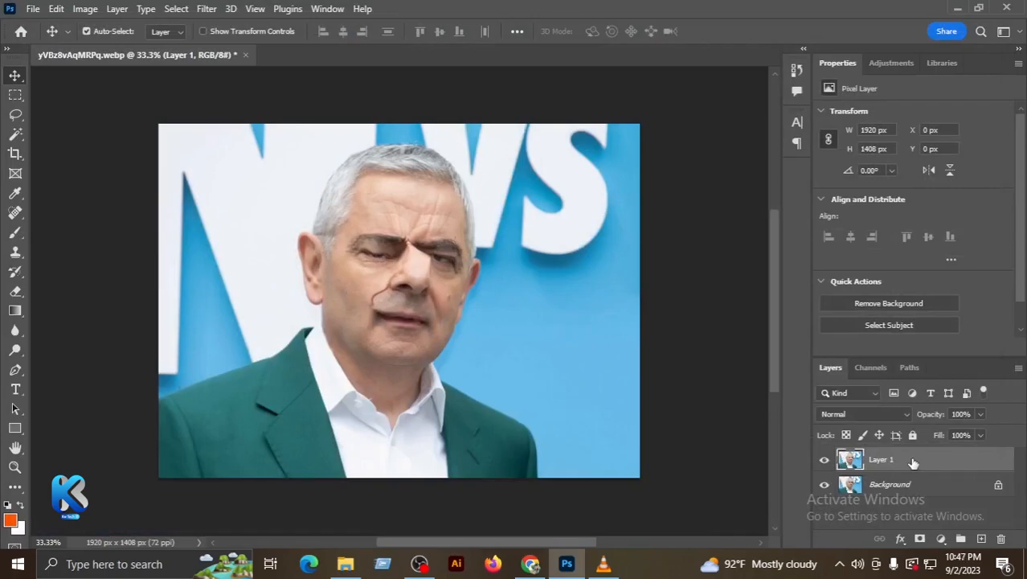
{"action": "key", "text": "ctrl+z"}
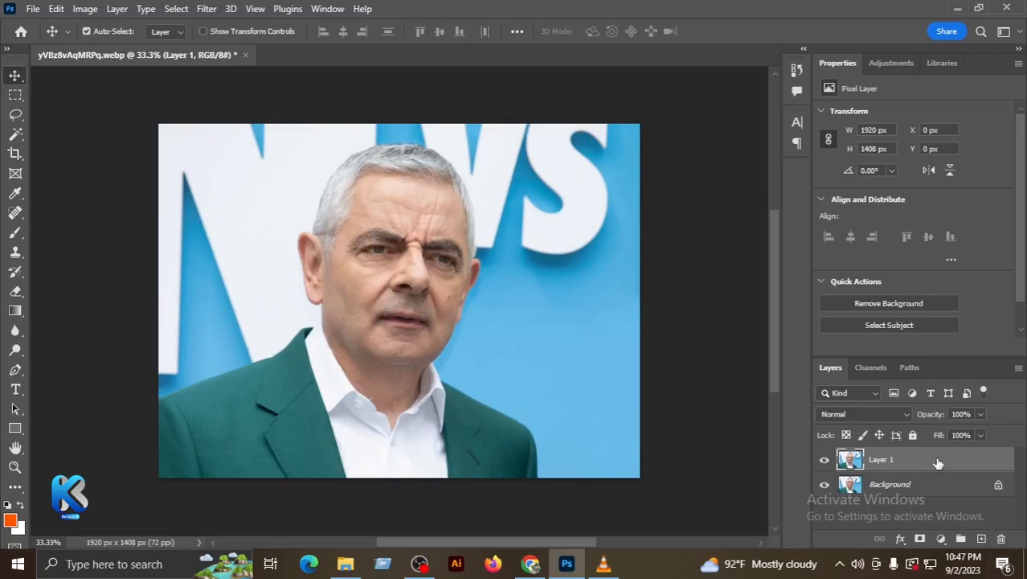
Step: Open the Liquify filter on Layer 1 again and activate the Push Left tool
{"action": "left_click", "coordinate": [206, 8]}
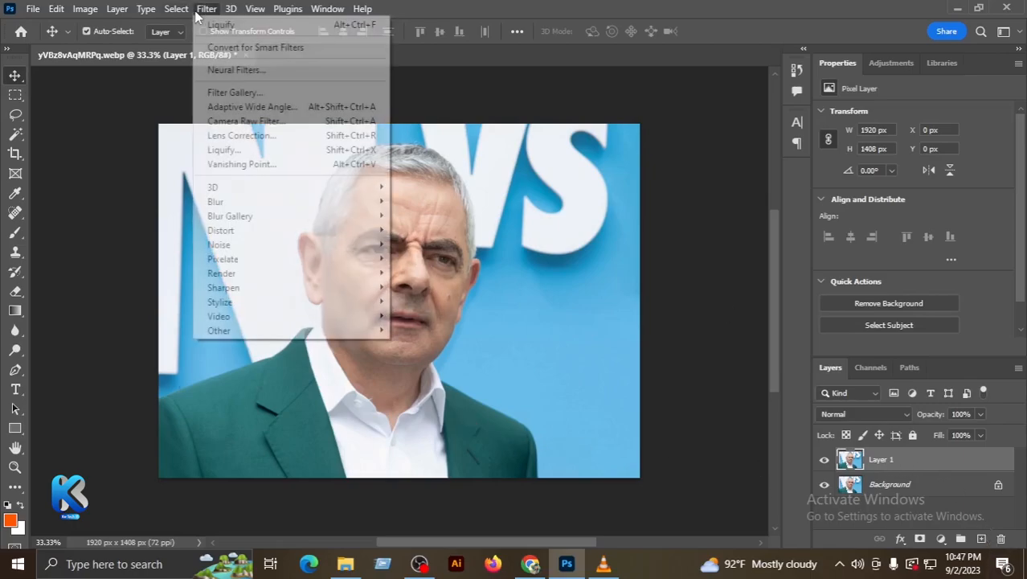
{"action": "left_click", "coordinate": [225, 156]}
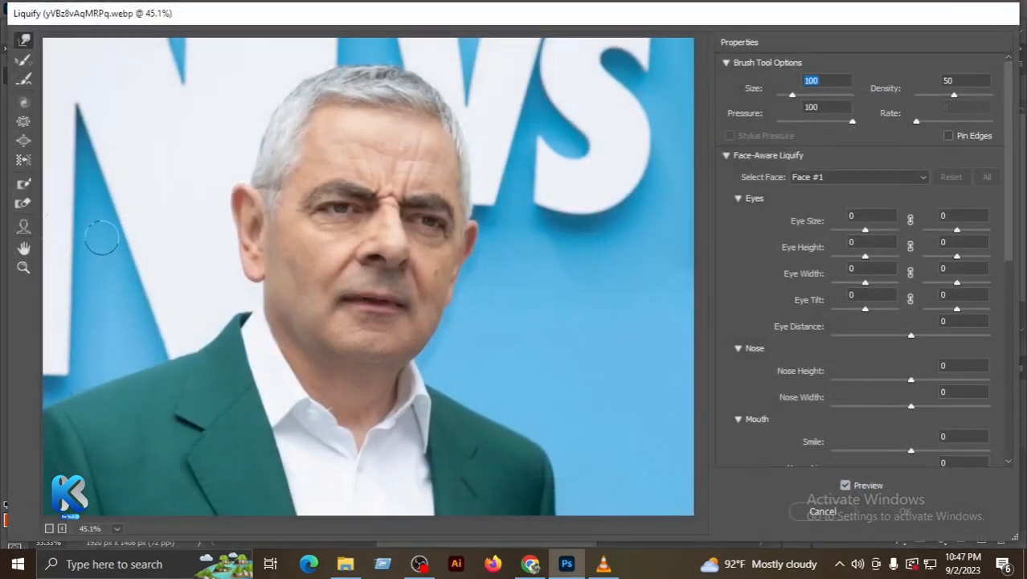
{"action": "left_click", "coordinate": [23, 159]}
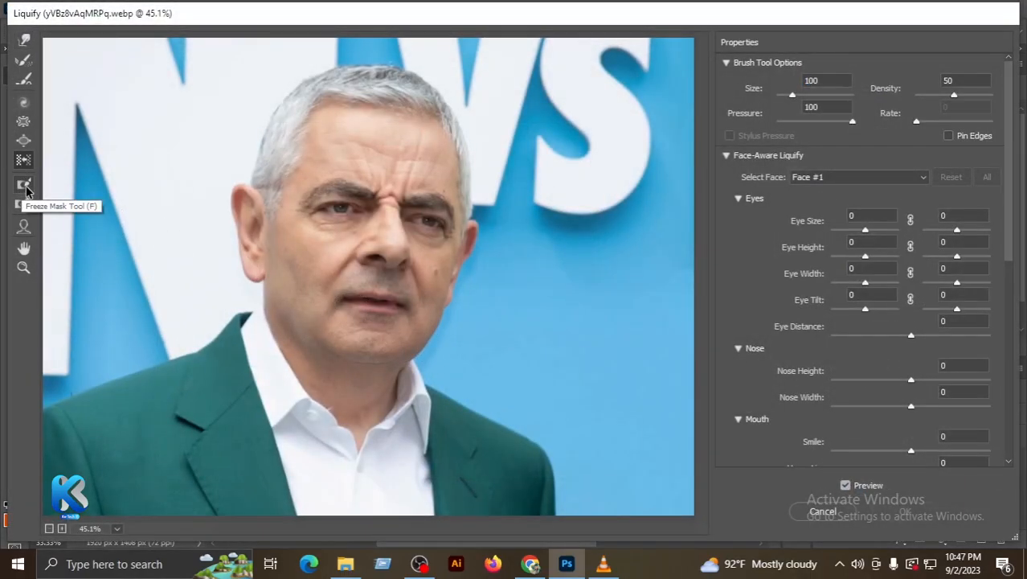
Step: Paint a freeze mask over the brow and nose bridge, and try the Push Left tool on the frozen area
{"action": "left_click", "coordinate": [25, 187]}
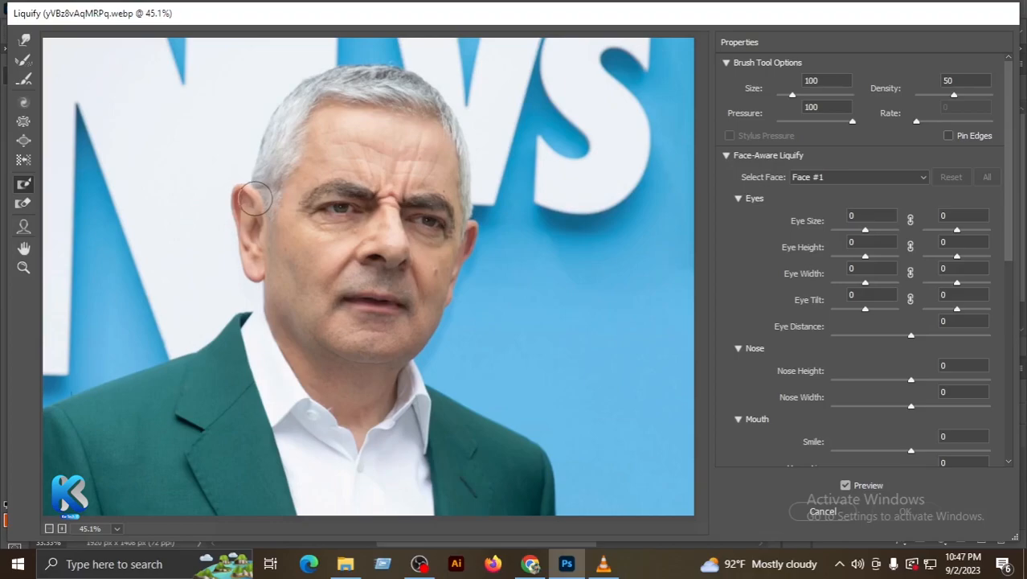
{"action": "mouse_move", "coordinate": [355, 167]}
{"action": "left_mouse_down"}
{"action": "mouse_move", "coordinate": [413, 170]}
{"action": "mouse_move", "coordinate": [377, 210]}
{"action": "mouse_move", "coordinate": [361, 183]}
{"action": "mouse_move", "coordinate": [367, 208]}
{"action": "left_mouse_up"}
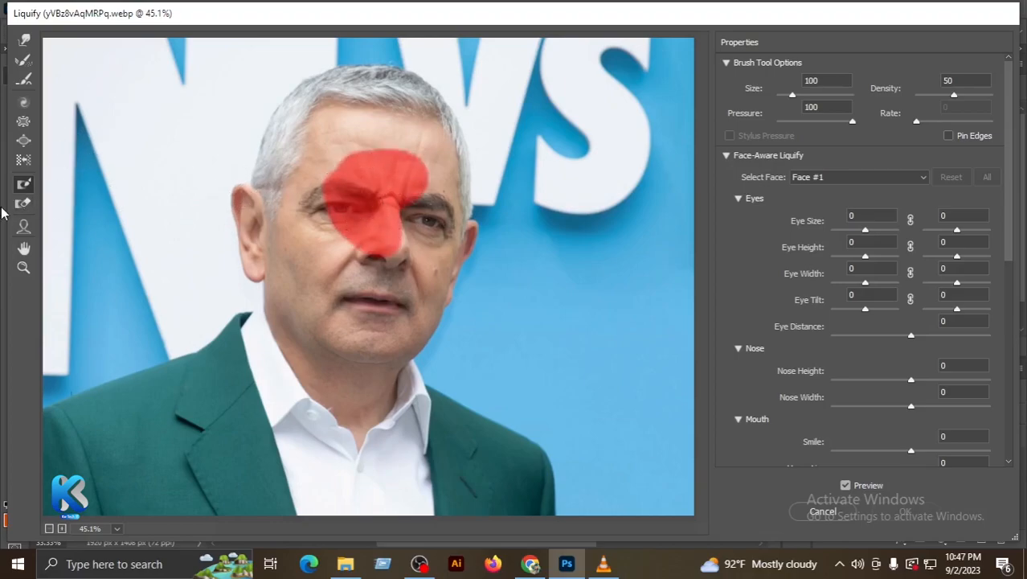
{"action": "left_click", "coordinate": [24, 159]}
{"action": "left_click_drag", "start_coordinate": [331, 189], "coordinate": [330, 154]}
Step: Remove the entire freeze mask from the brow and nose with the Thaw Mask tool
{"action": "left_click", "coordinate": [26, 205]}
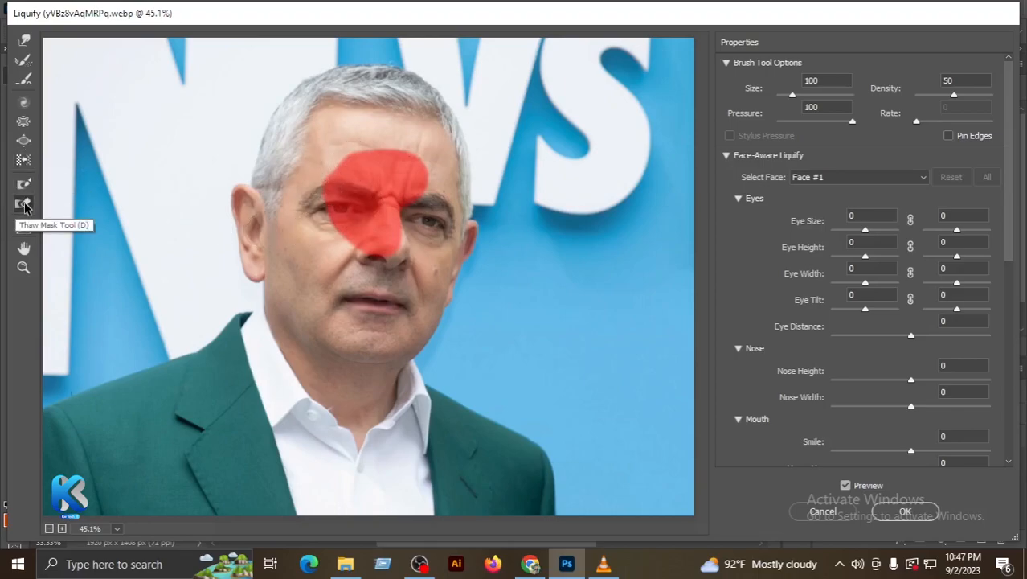
{"action": "mouse_move", "coordinate": [298, 218]}
{"action": "left_mouse_down"}
{"action": "mouse_move", "coordinate": [346, 193]}
{"action": "mouse_move", "coordinate": [316, 199]}
{"action": "mouse_move", "coordinate": [341, 176]}
{"action": "mouse_move", "coordinate": [367, 171]}
{"action": "mouse_move", "coordinate": [349, 167]}
{"action": "mouse_move", "coordinate": [373, 161]}
{"action": "mouse_move", "coordinate": [414, 181]}
{"action": "mouse_move", "coordinate": [374, 205]}
{"action": "mouse_move", "coordinate": [344, 198]}
{"action": "mouse_move", "coordinate": [342, 222]}
{"action": "mouse_move", "coordinate": [383, 241]}
{"action": "mouse_move", "coordinate": [366, 241]}
{"action": "mouse_move", "coordinate": [389, 241]}
{"action": "mouse_move", "coordinate": [395, 205]}
{"action": "mouse_move", "coordinate": [383, 190]}
{"action": "mouse_move", "coordinate": [404, 147]}
{"action": "mouse_move", "coordinate": [418, 175]}
{"action": "mouse_move", "coordinate": [342, 210]}
{"action": "left_mouse_up"}
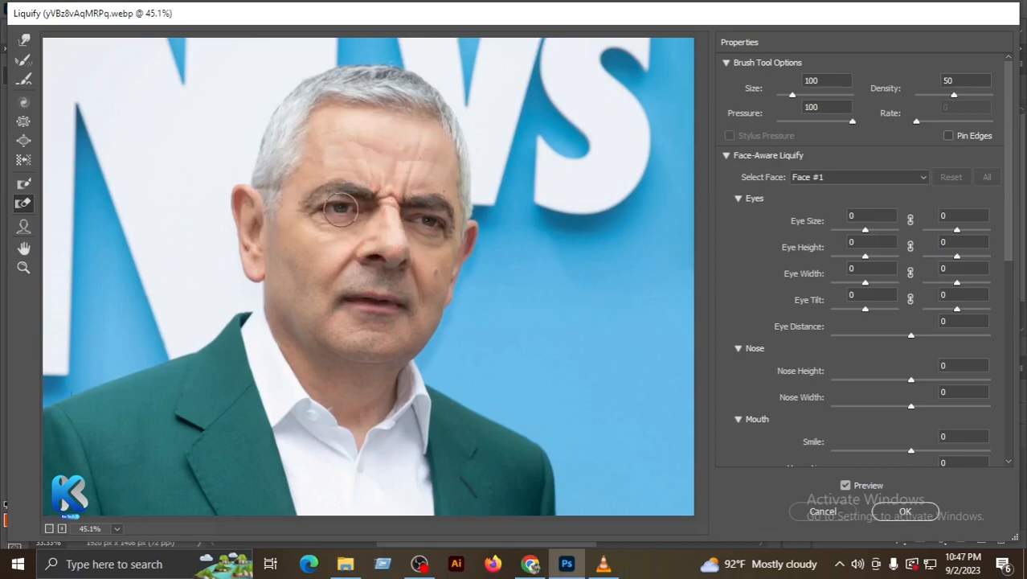
Step: Activate the Face tool and set both Nose Height and Nose Width to -100
{"action": "left_click", "coordinate": [24, 230]}
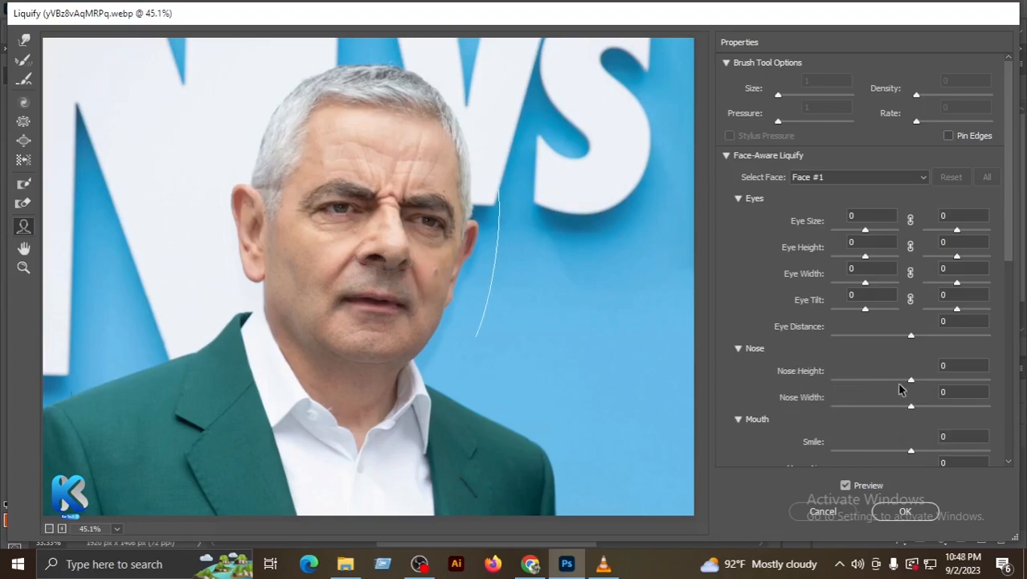
{"action": "left_click_drag", "start_coordinate": [911, 381], "coordinate": [999, 390]}
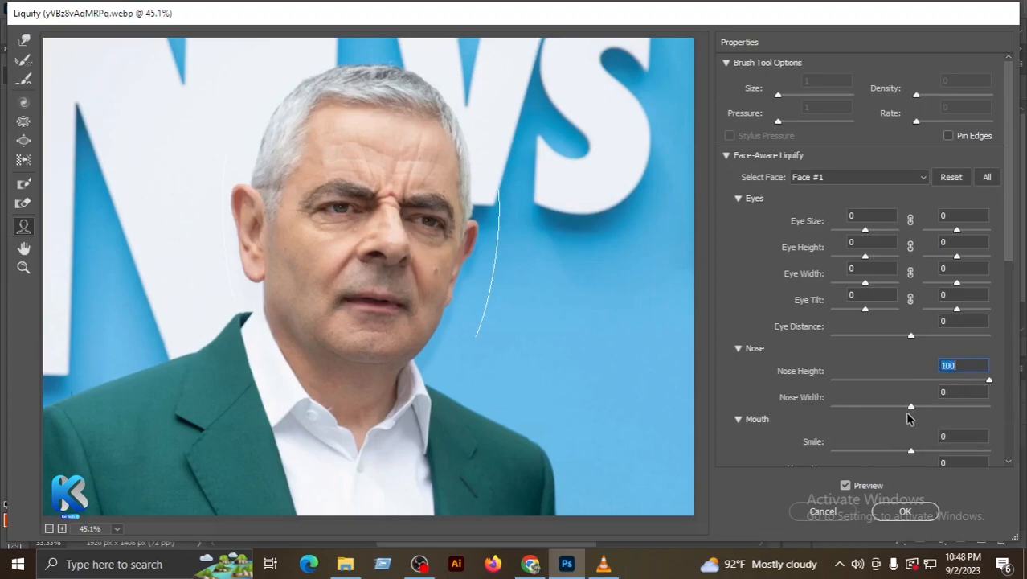
{"action": "left_click_drag", "start_coordinate": [990, 381], "coordinate": [796, 408]}
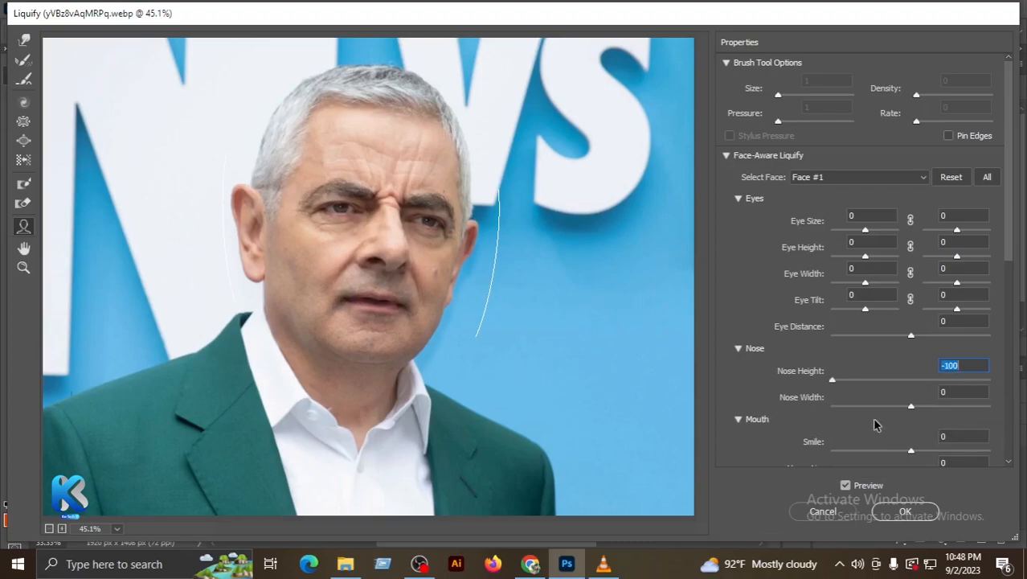
{"action": "left_click_drag", "start_coordinate": [915, 408], "coordinate": [795, 416]}
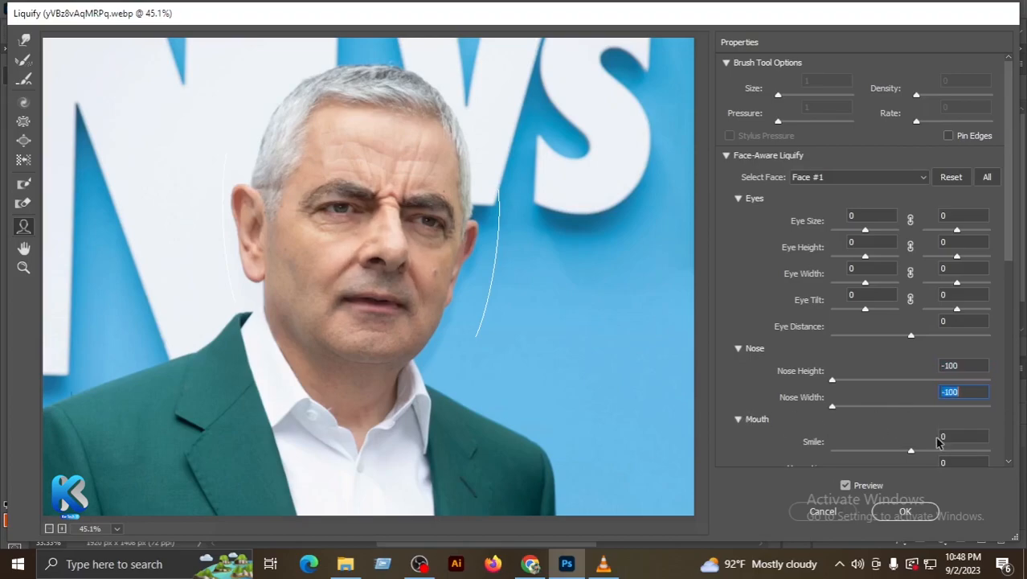
Step: Reshape the mouth with Smile at -100, Upper Lip at 100 and Mouth Width at -62
{"action": "scroll", "coordinate": [893, 422], "scroll_direction": "down", "scroll_amount": 1}
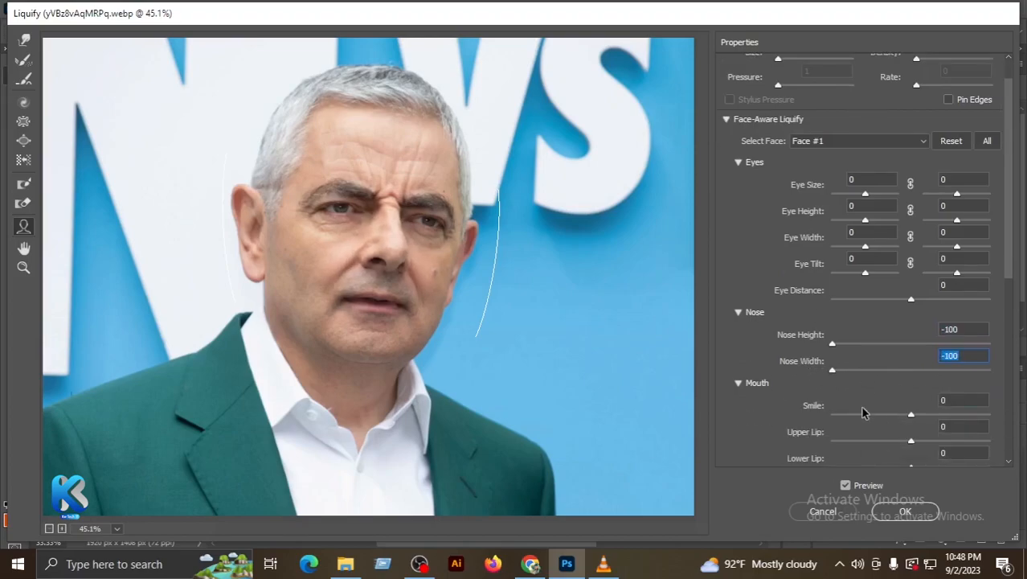
{"action": "left_click_drag", "start_coordinate": [910, 415], "coordinate": [773, 437]}
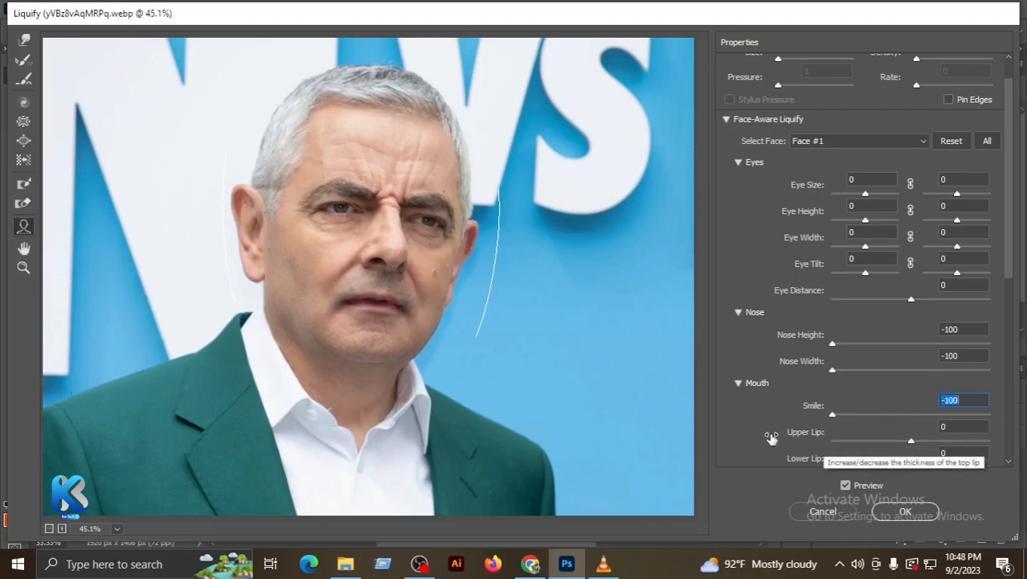
{"action": "left_click_drag", "start_coordinate": [908, 445], "coordinate": [1025, 463]}
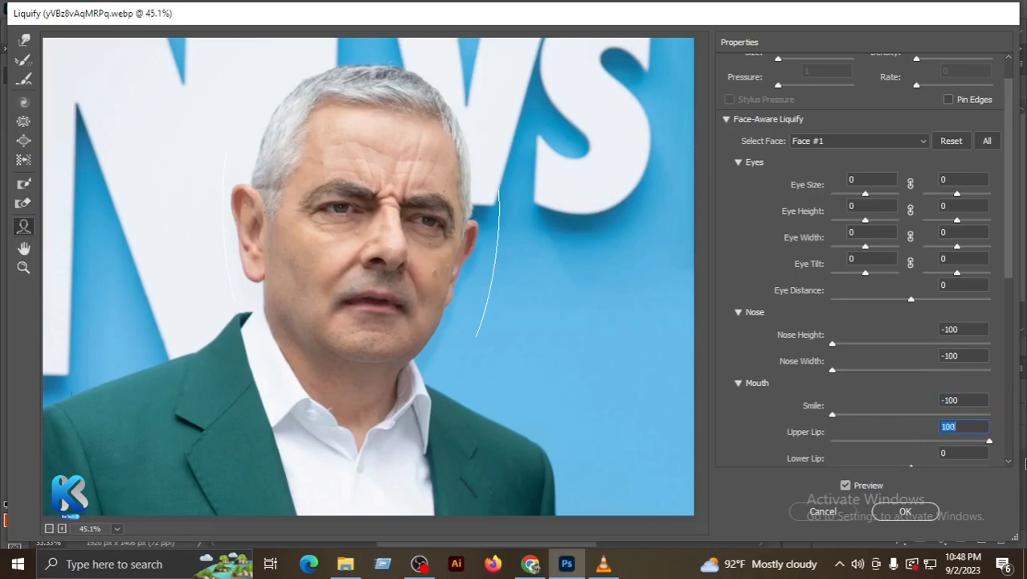
{"action": "scroll", "coordinate": [925, 434], "scroll_direction": "down", "scroll_amount": 3}
{"action": "left_click_drag", "start_coordinate": [911, 422], "coordinate": [862, 423]}
Step: Adjust the face shape with Forehead at 100, Chin Height at 77, Jawline at 100 and Face Width at -100
{"action": "scroll", "coordinate": [878, 424], "scroll_direction": "down", "scroll_amount": 3}
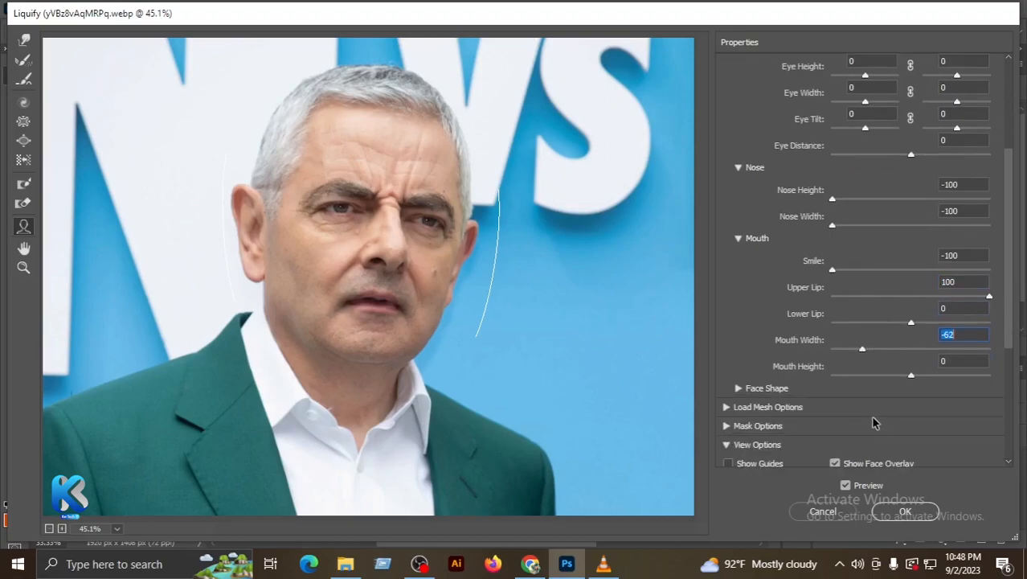
{"action": "left_click", "coordinate": [738, 388]}
{"action": "scroll", "coordinate": [868, 406], "scroll_direction": "down", "scroll_amount": 2}
{"action": "left_click_drag", "start_coordinate": [911, 384], "coordinate": [1003, 387]}
{"action": "scroll", "coordinate": [946, 397], "scroll_direction": "down", "scroll_amount": 1}
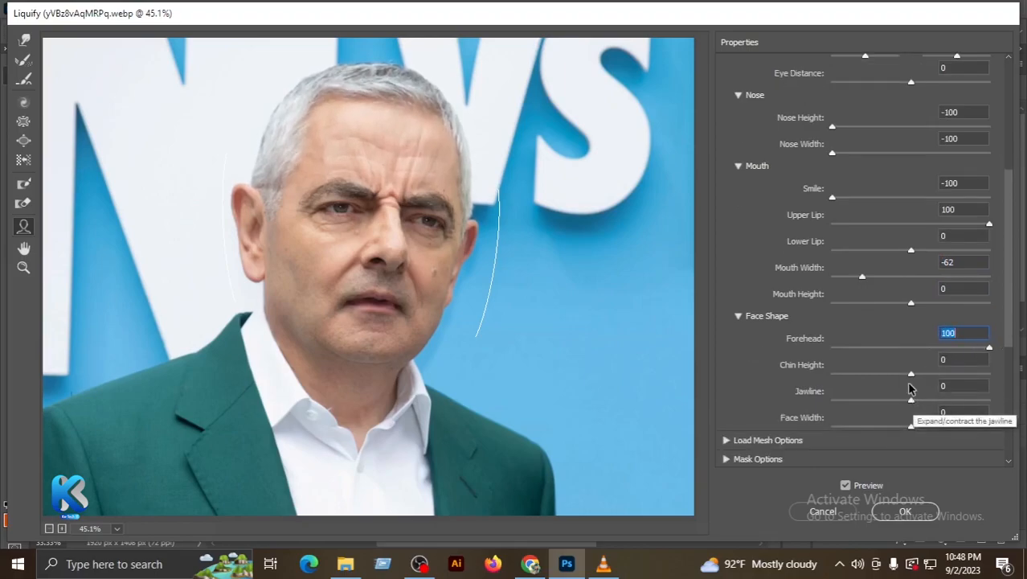
{"action": "left_click_drag", "start_coordinate": [912, 374], "coordinate": [970, 381]}
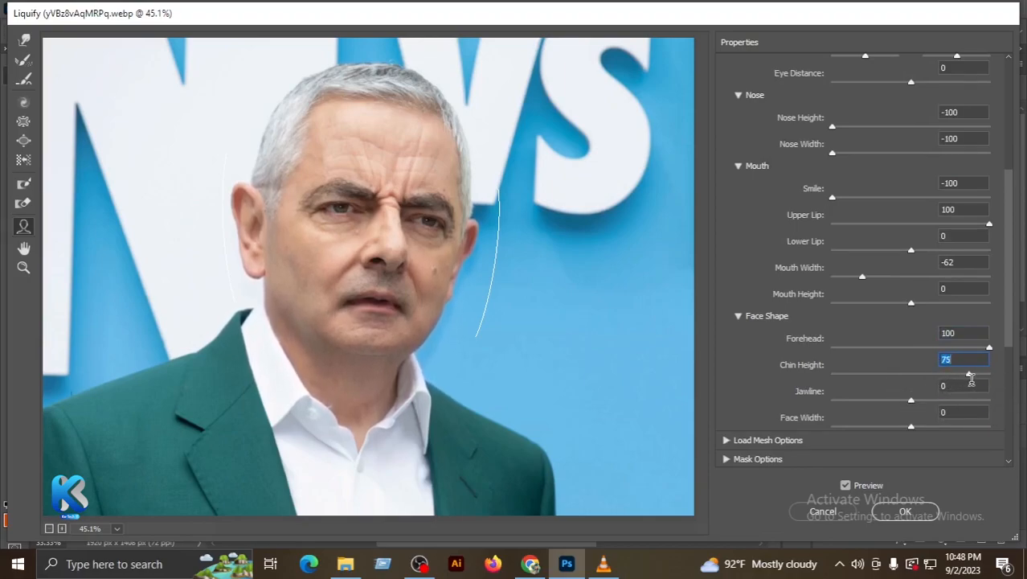
{"action": "left_click", "coordinate": [912, 401]}
{"action": "left_click_drag", "start_coordinate": [915, 404], "coordinate": [1025, 414]}
{"action": "scroll", "coordinate": [920, 360], "scroll_direction": "down", "scroll_amount": 3}
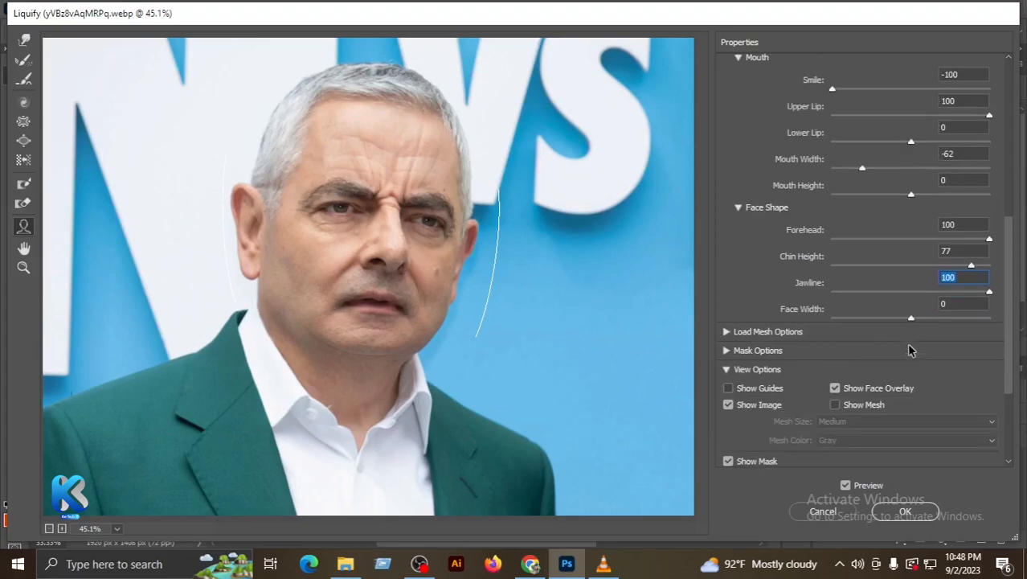
{"action": "left_click_drag", "start_coordinate": [920, 329], "coordinate": [784, 358]}
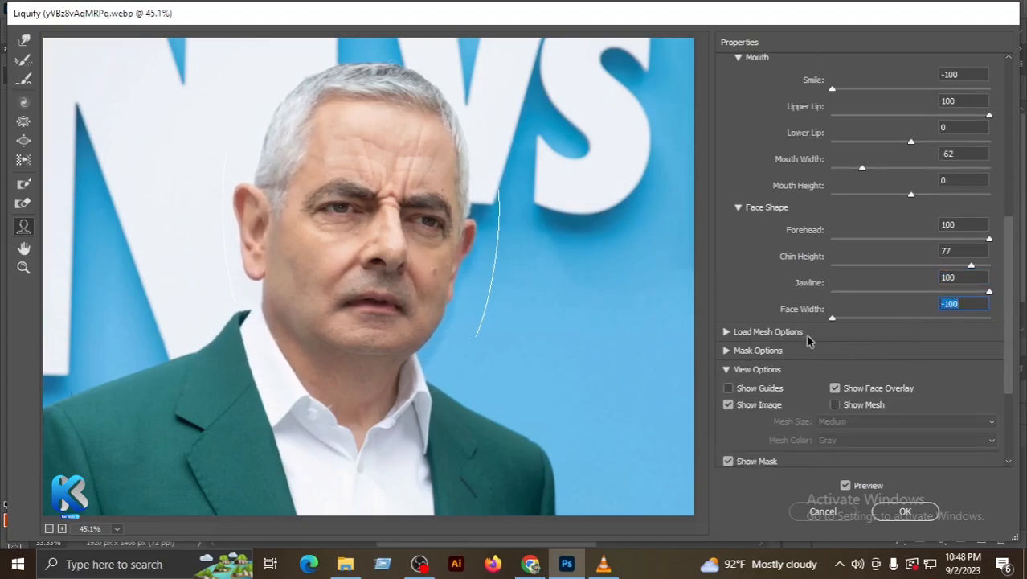
Step: Set Eye Size to 100 for both the left and right eye
{"action": "scroll", "coordinate": [851, 306], "scroll_direction": "up", "scroll_amount": 6}
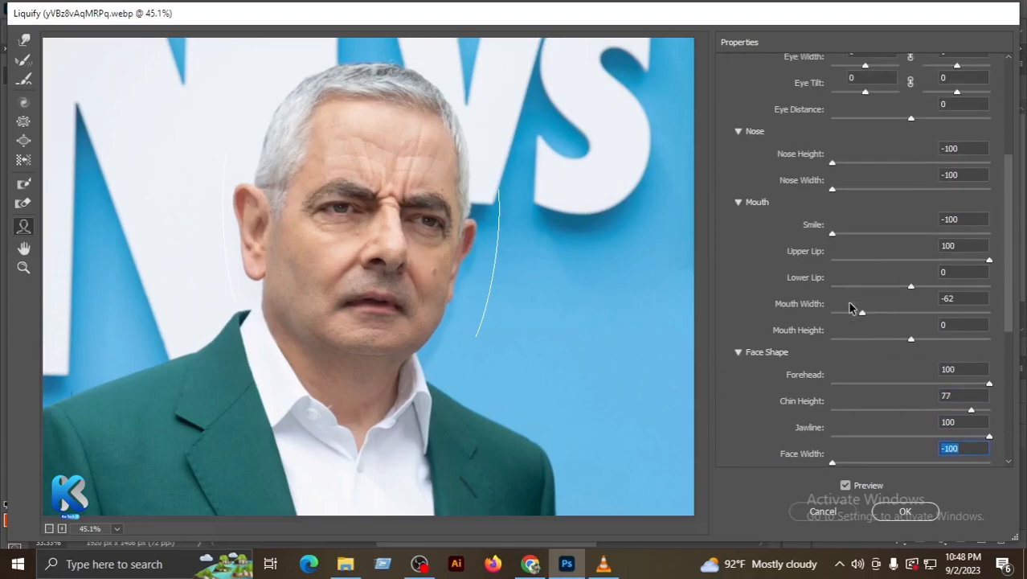
{"action": "scroll", "coordinate": [844, 300], "scroll_direction": "up", "scroll_amount": 3}
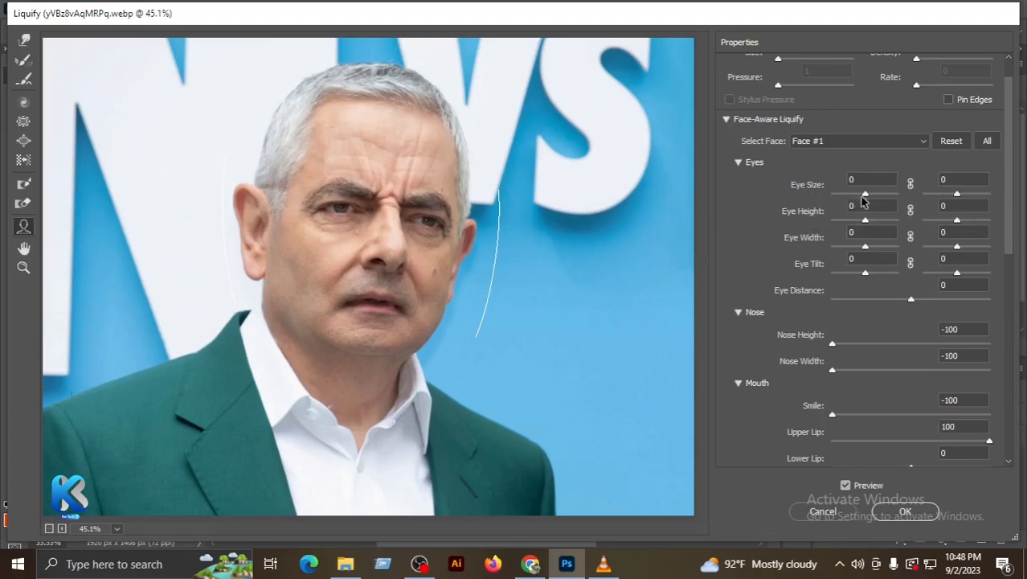
{"action": "left_click_drag", "start_coordinate": [866, 195], "coordinate": [904, 205]}
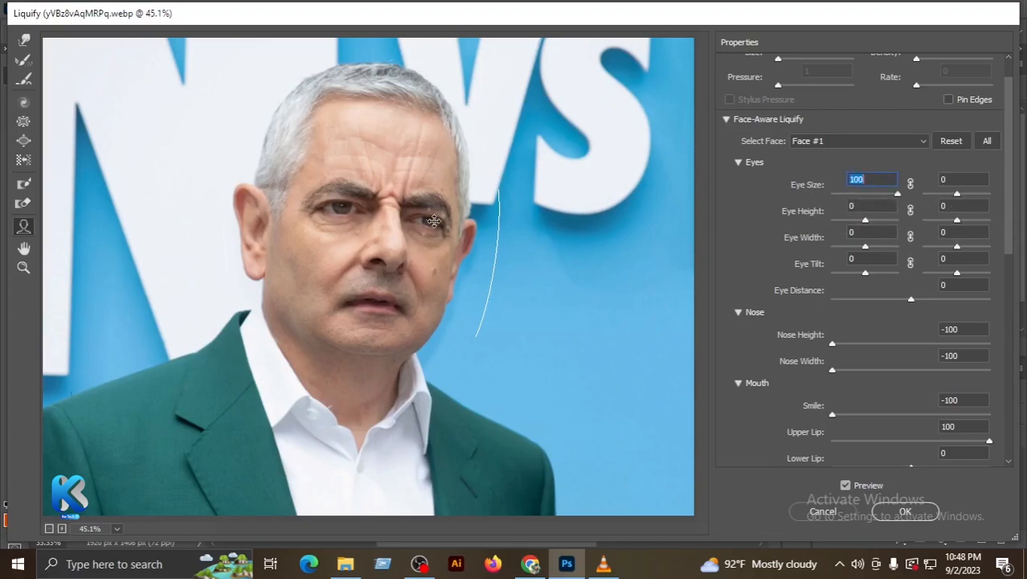
{"action": "left_click_drag", "start_coordinate": [956, 196], "coordinate": [1025, 215]}
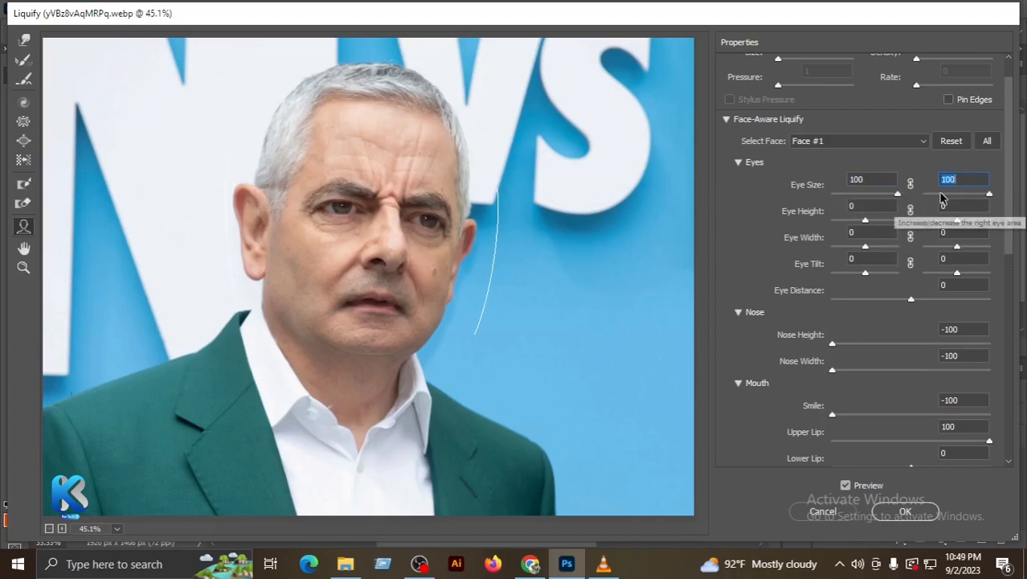
Step: Set Eye Height to 100 for both eyes and the left eye's Eye Width to -1
{"action": "left_click", "coordinate": [865, 222]}
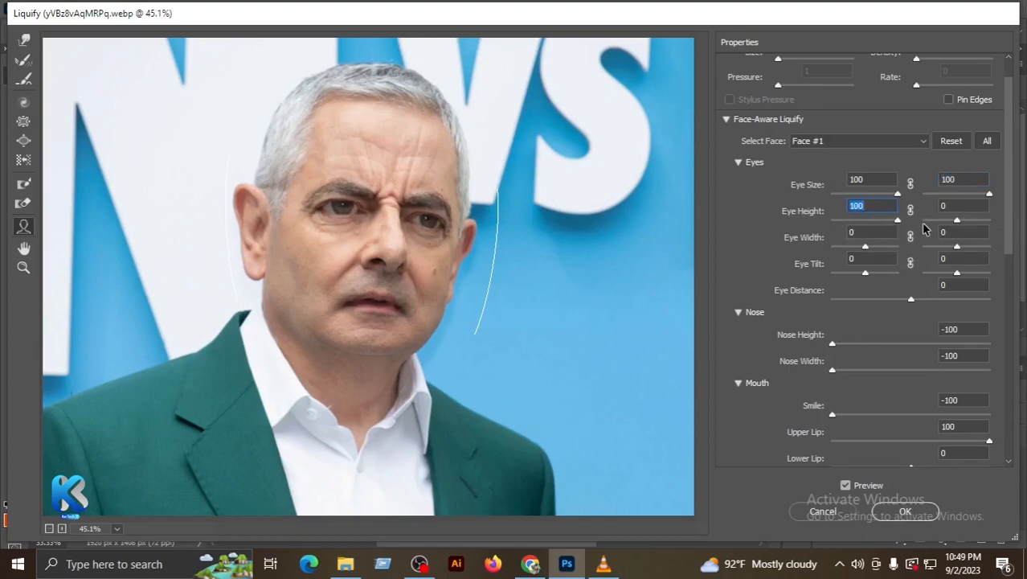
{"action": "left_click_drag", "start_coordinate": [955, 221], "coordinate": [1015, 238]}
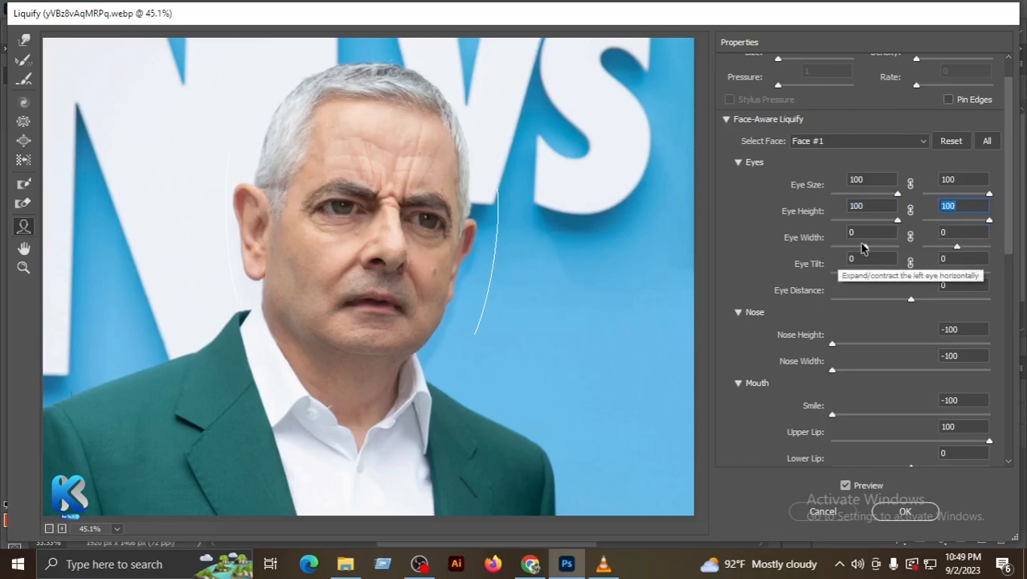
{"action": "left_click_drag", "start_coordinate": [866, 246], "coordinate": [940, 254]}
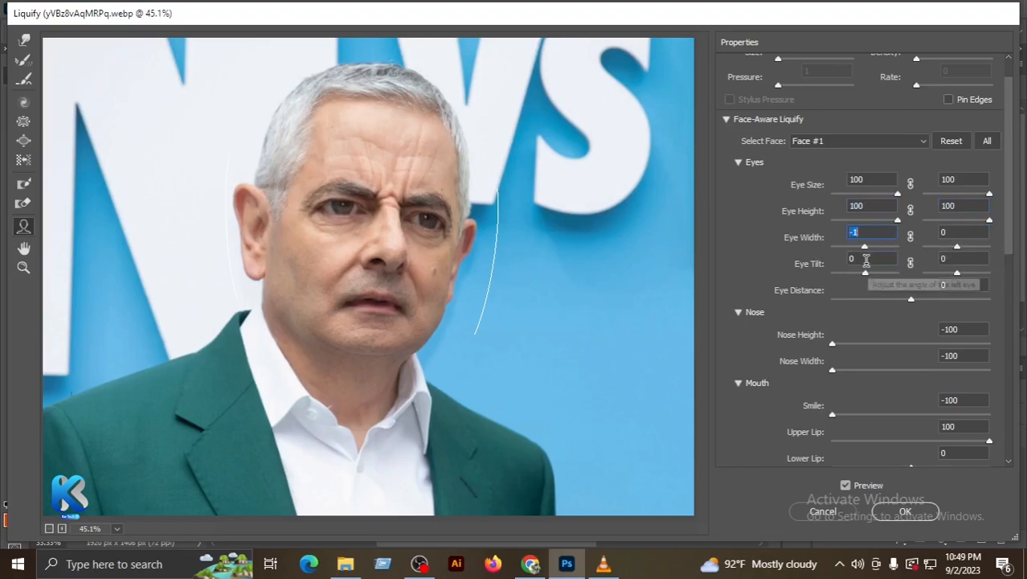